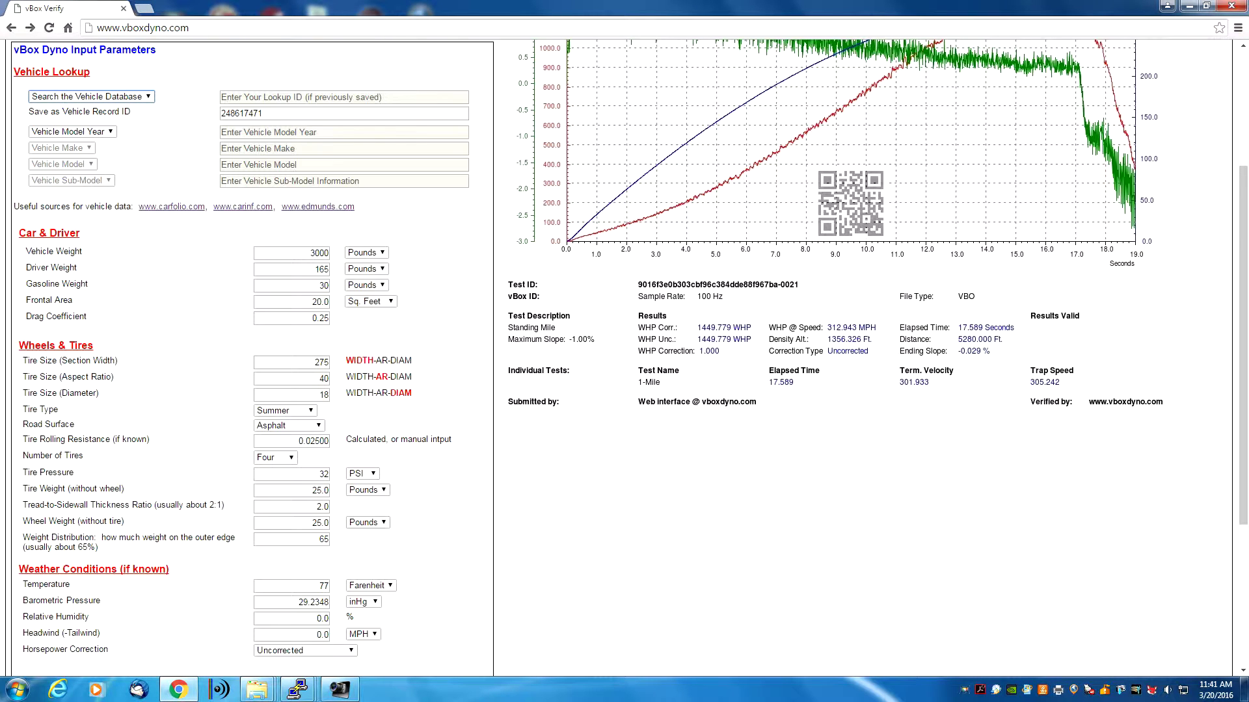
Step: Look up the vehicle through the vehicle database and choose 2008 as its model year
key("alt+Down")
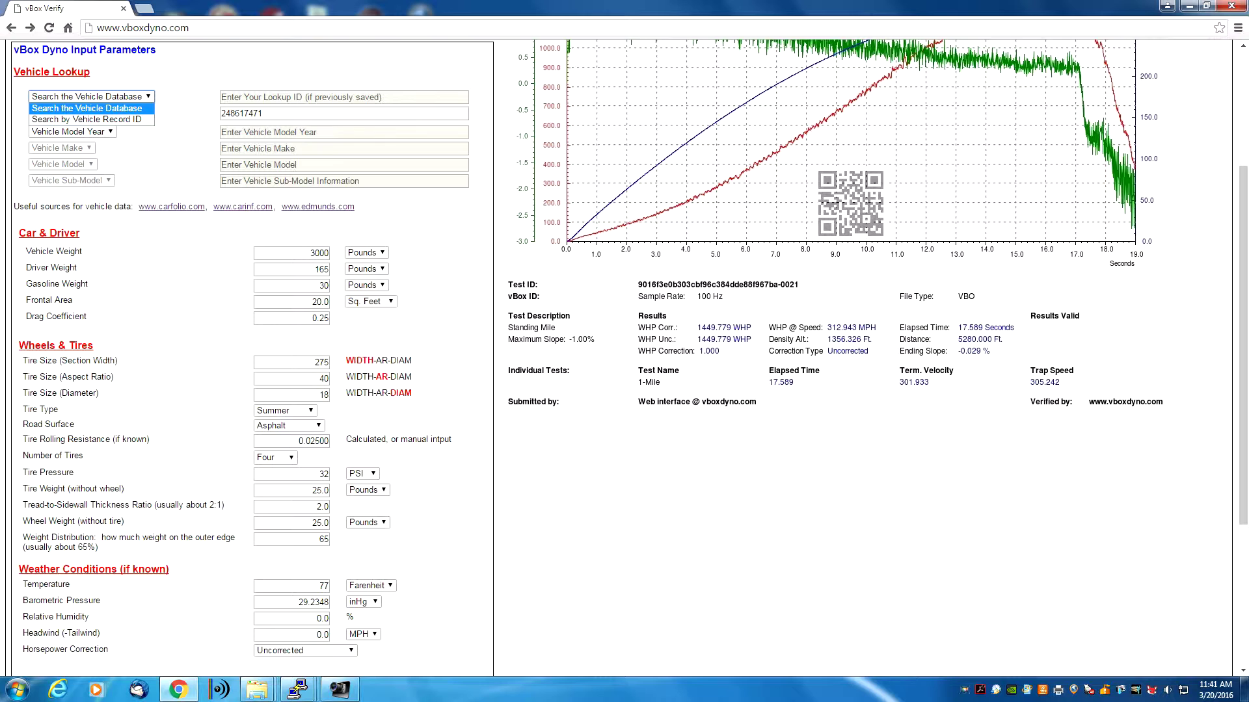
key("Return")
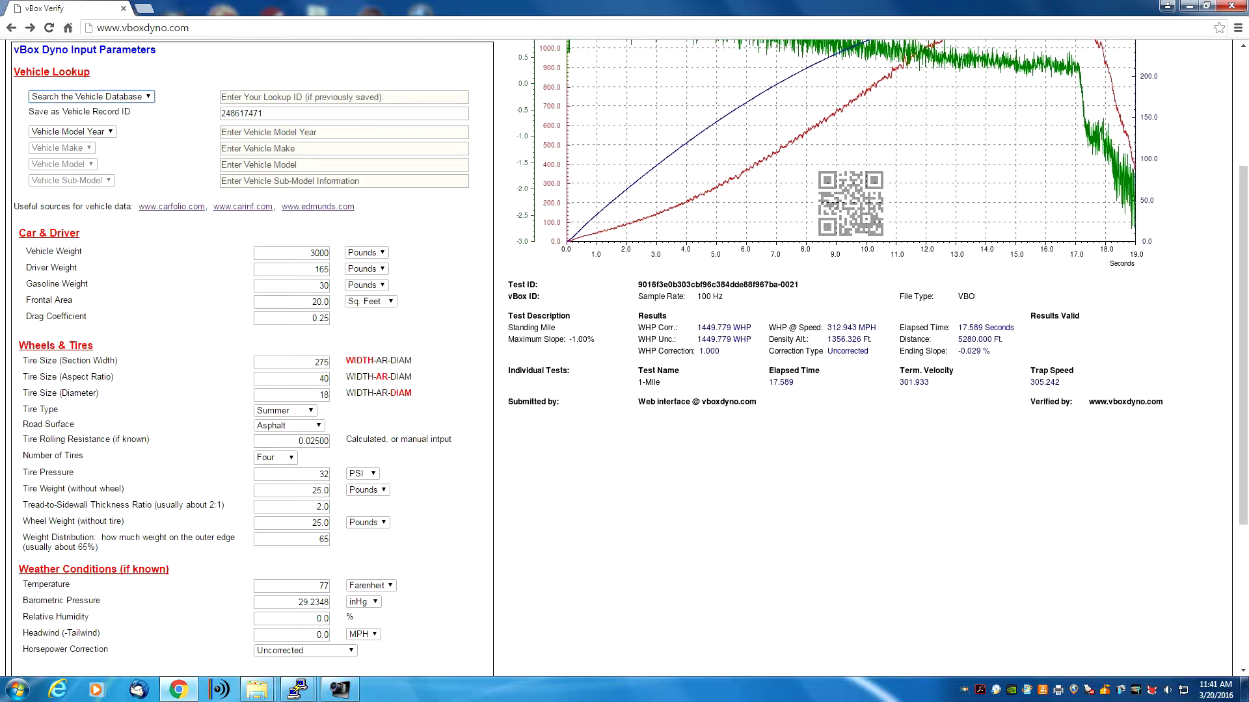
key("Tab")
key("alt+Down")
key("Down")
key("Down")
key("Down")
key("Down")
key("Down")
key("Down")
key("Down")
key("Down")
key("Down")
key("Down")
key("Down")
key("Down")
key("Down")
key("Down")
key("Down")
key("Down")
key("Down")
key("Down")
key("Down")
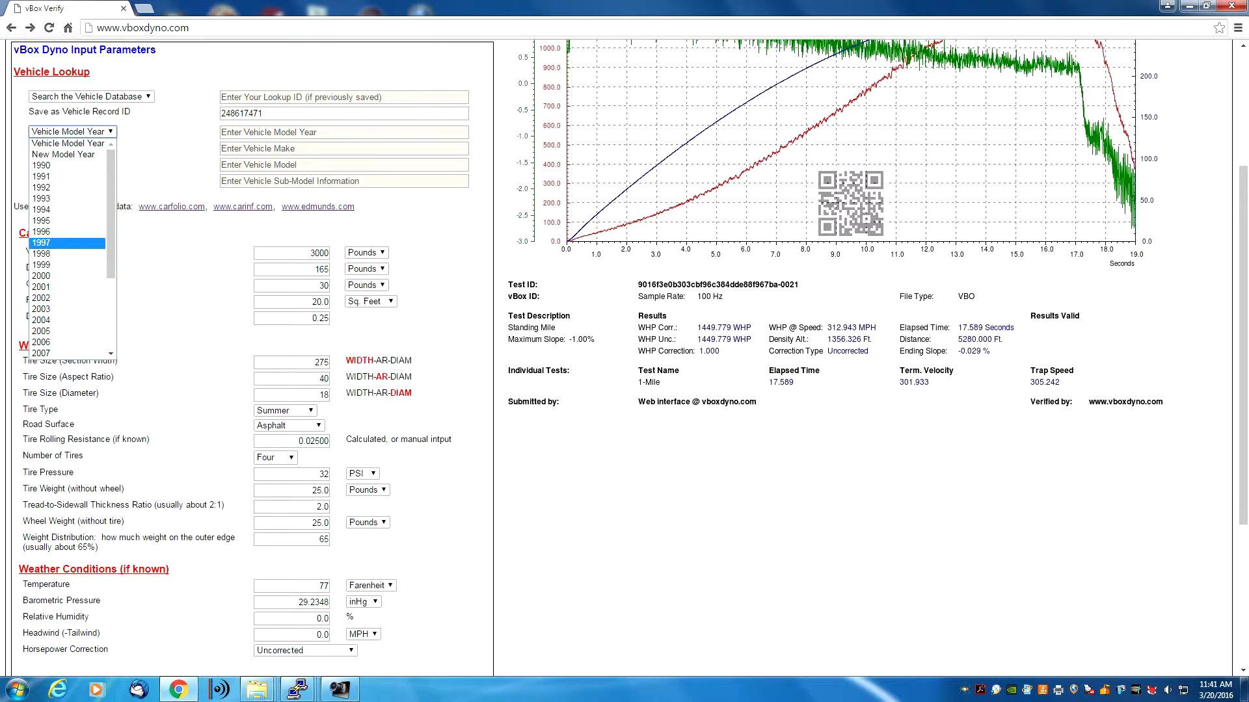
key("Down")
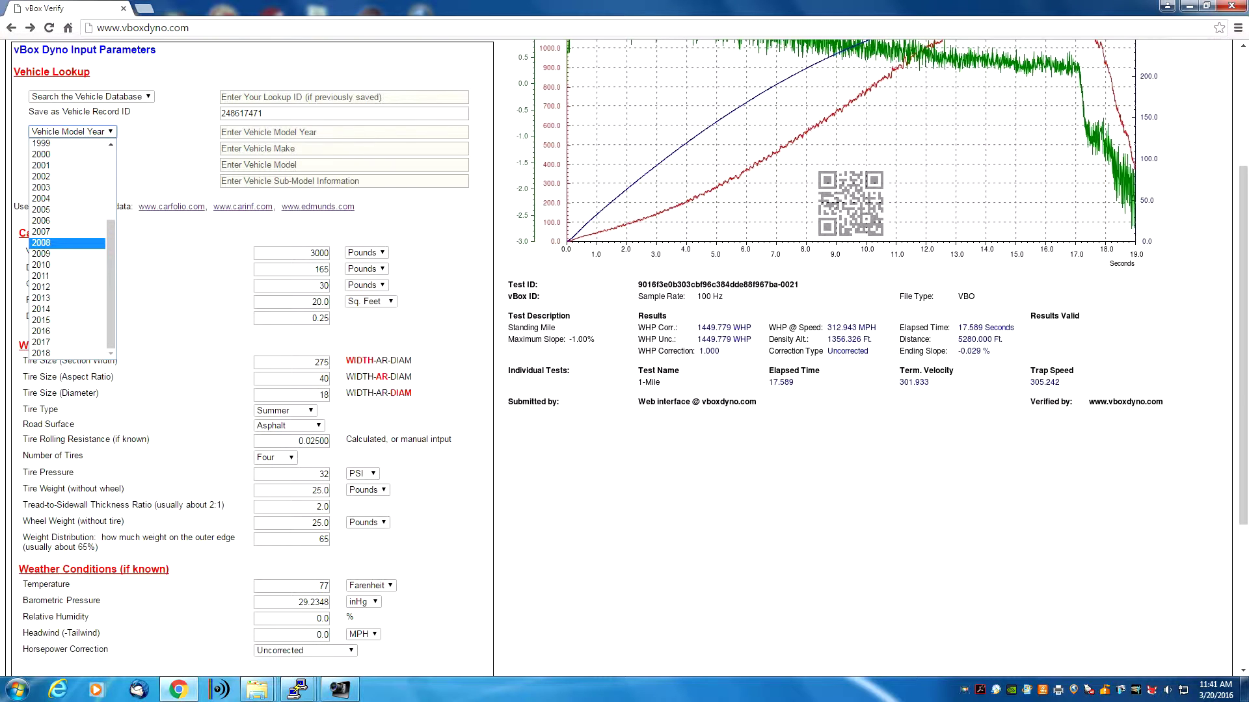
key("Return")
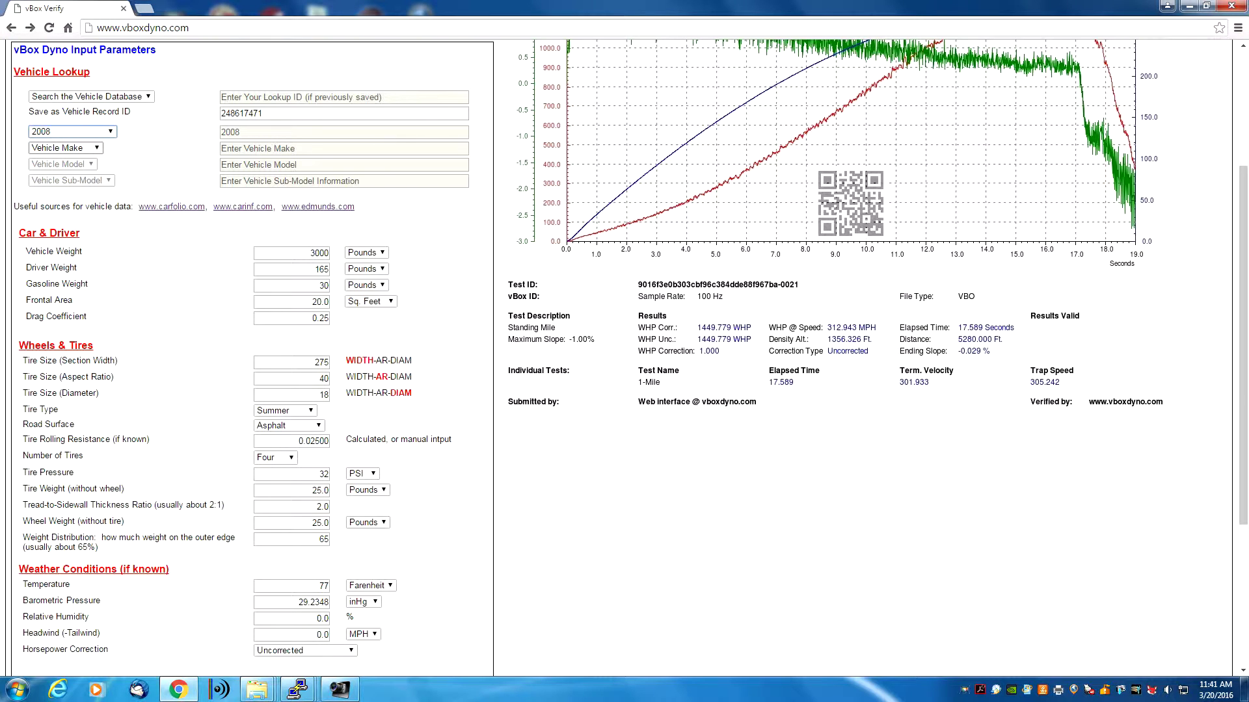
Step: Choose BMW as the vehicle make in the vehicle lookup
key("Tab")
key("alt+Down")
key("Down")
key("Down")
key("Down")
key("Down")
key("Down")
key("Down")
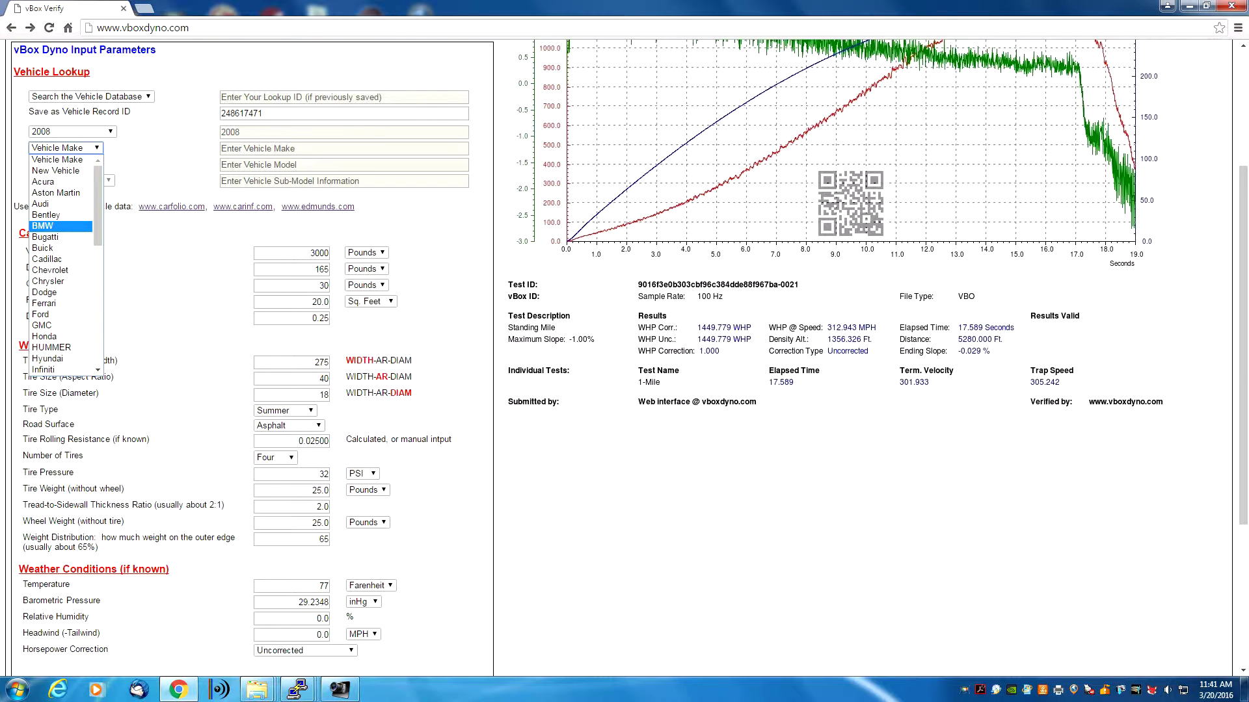
key("Return")
Step: Choose M3 as the vehicle model for the 2008 BMW
key("Tab")
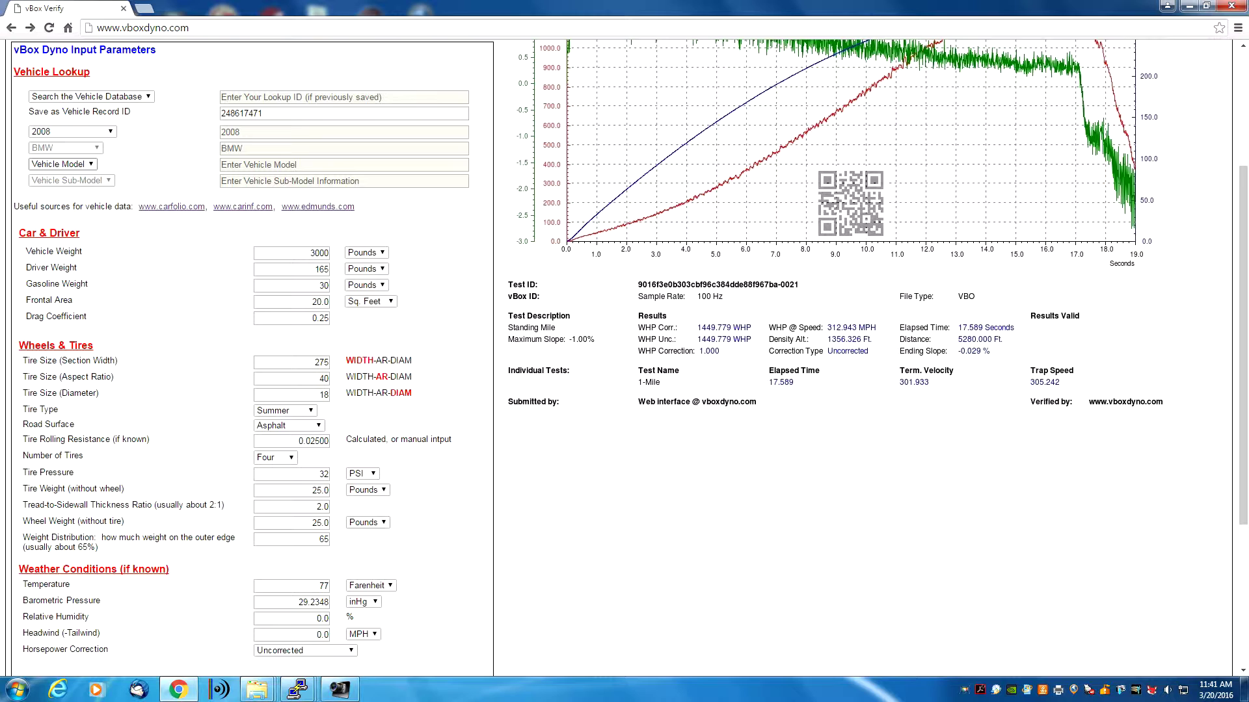
key("alt+Down")
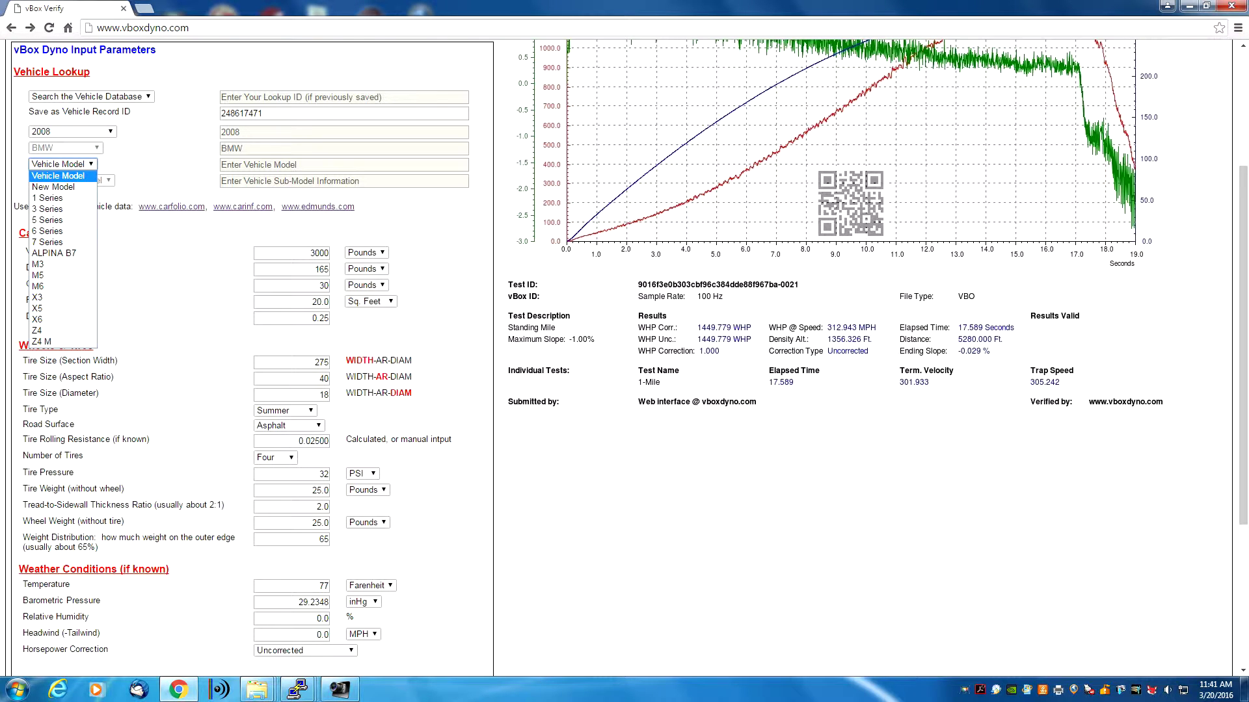
key("Down")
key("Down")
key("Down")
key("Down")
key("Down")
key("Down")
key("Down")
key("Down")
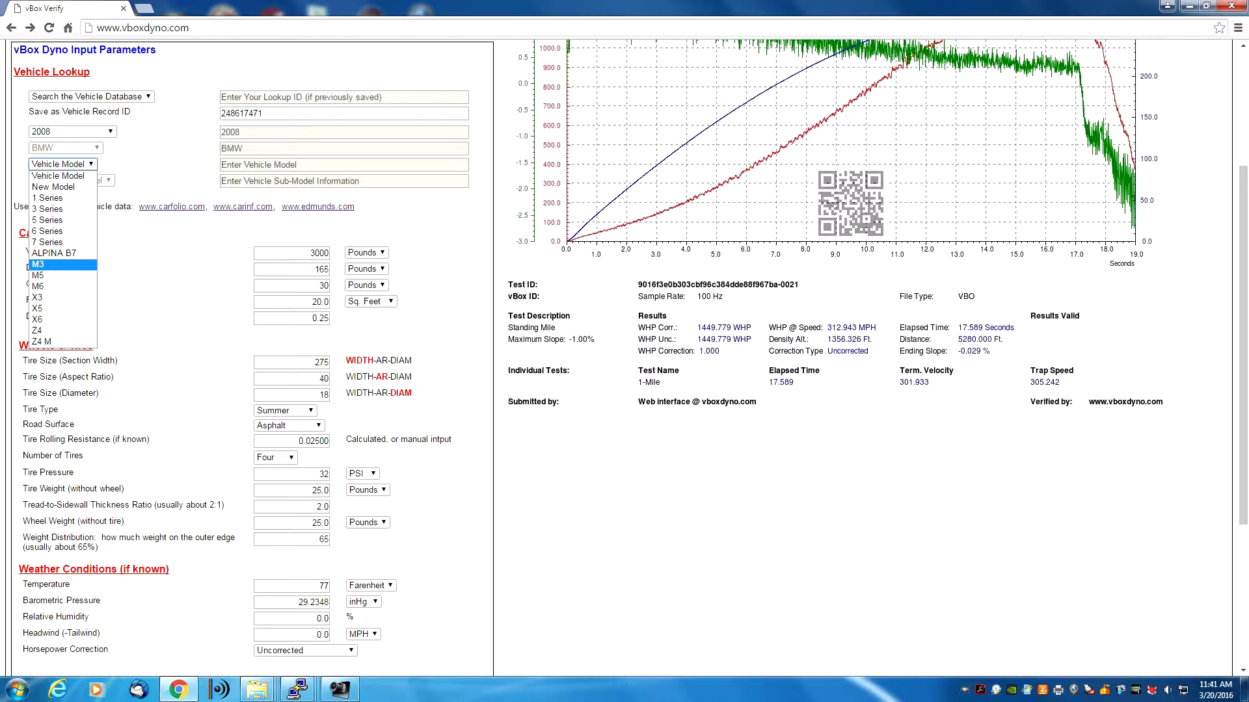
key("Return")
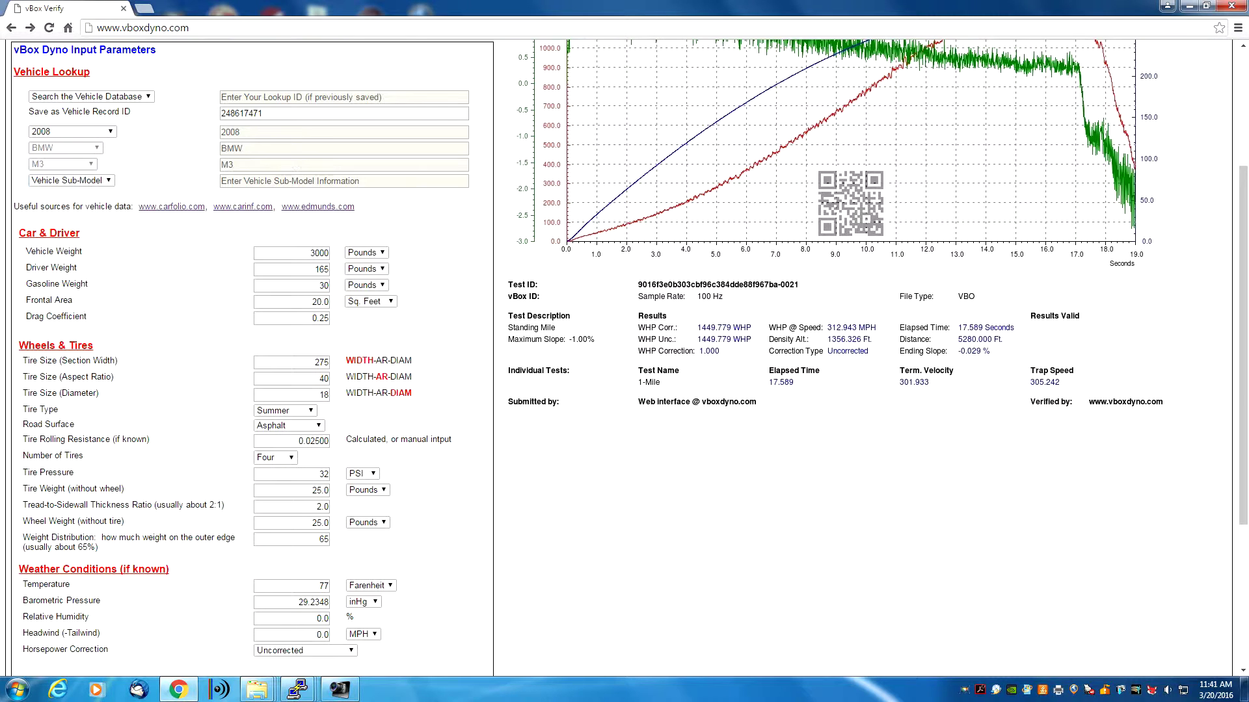
Step: Load the database values for the M3 sub-model 2dr Coupe (4.0L 8cyl 6M)
key("Tab")
key("alt+Down")
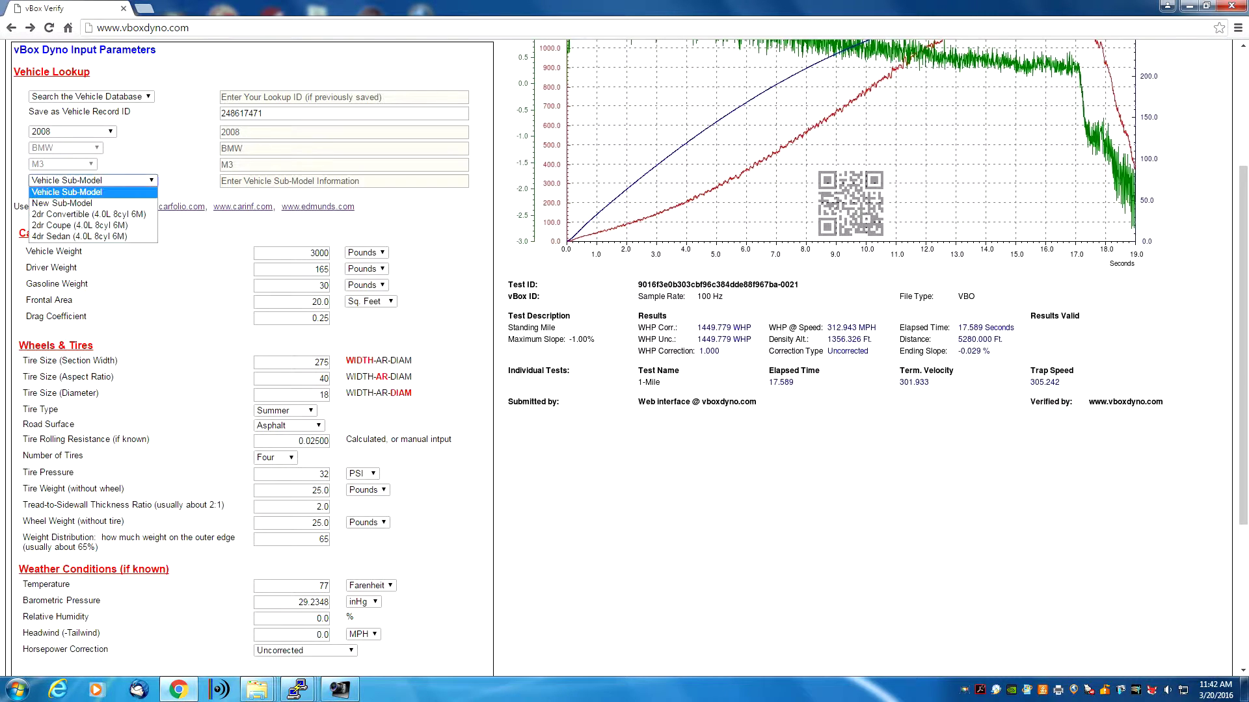
key("Down")
key("Down")
key("Down")
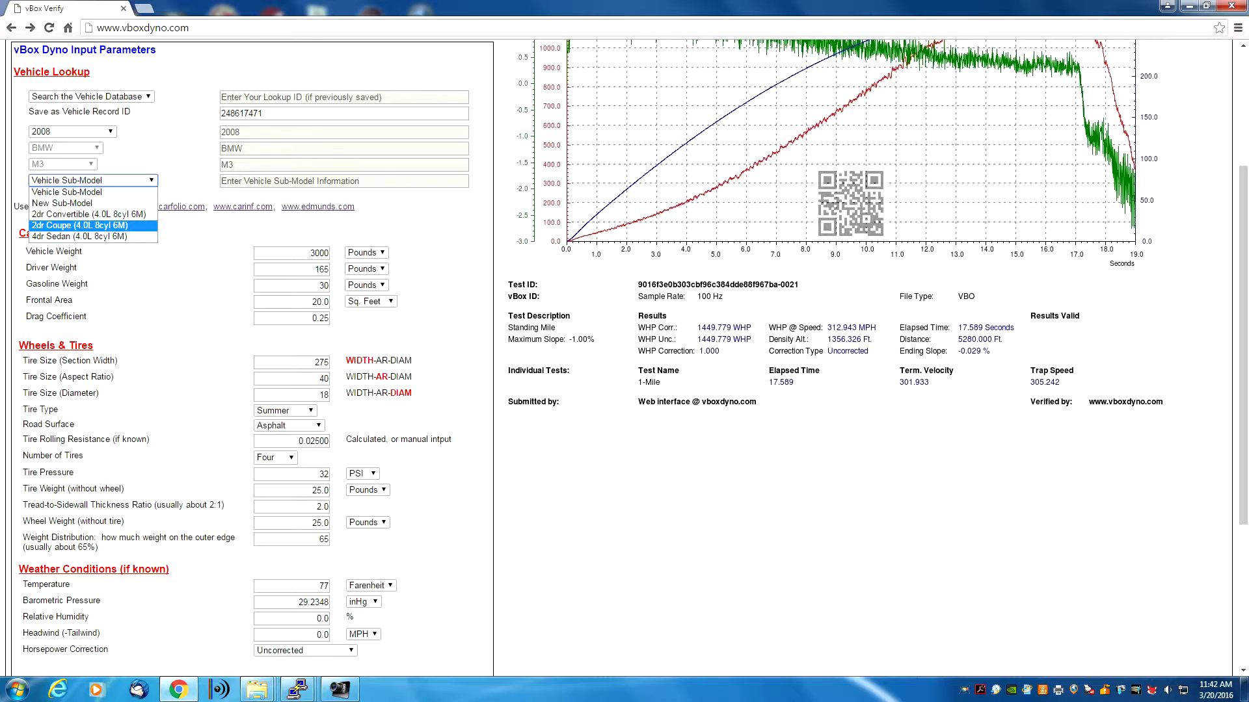
left_click(80, 226)
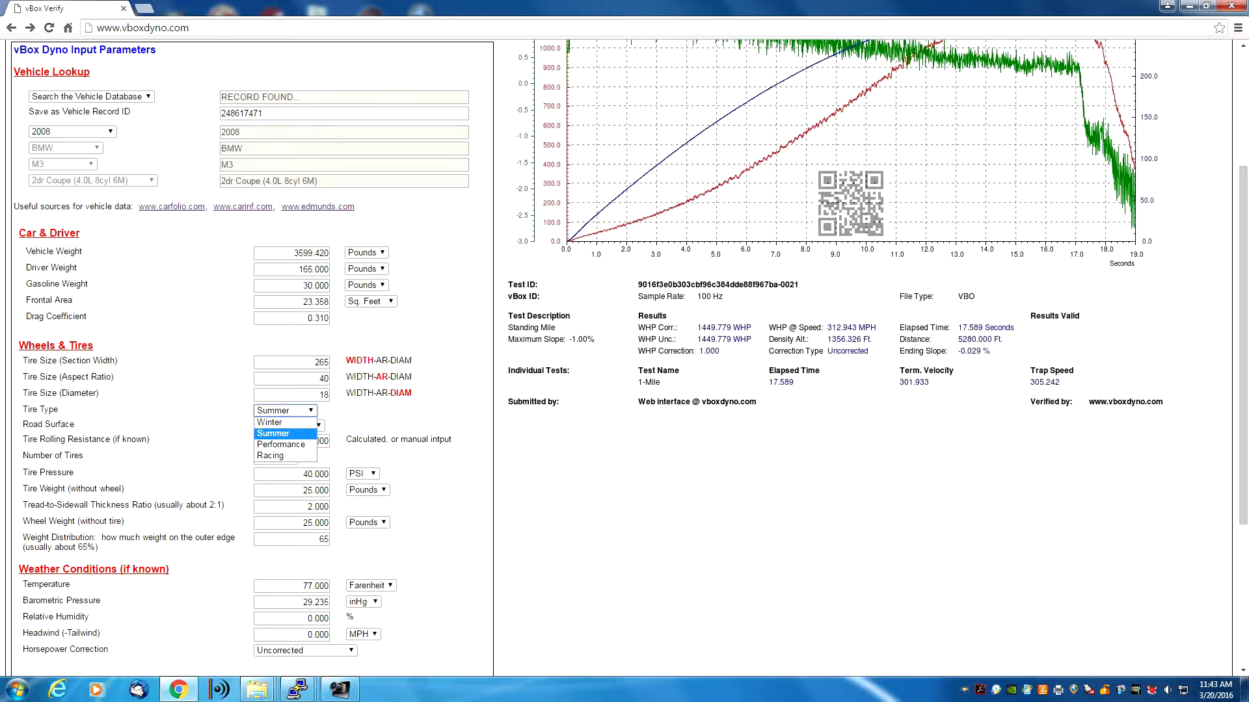
key("Return")
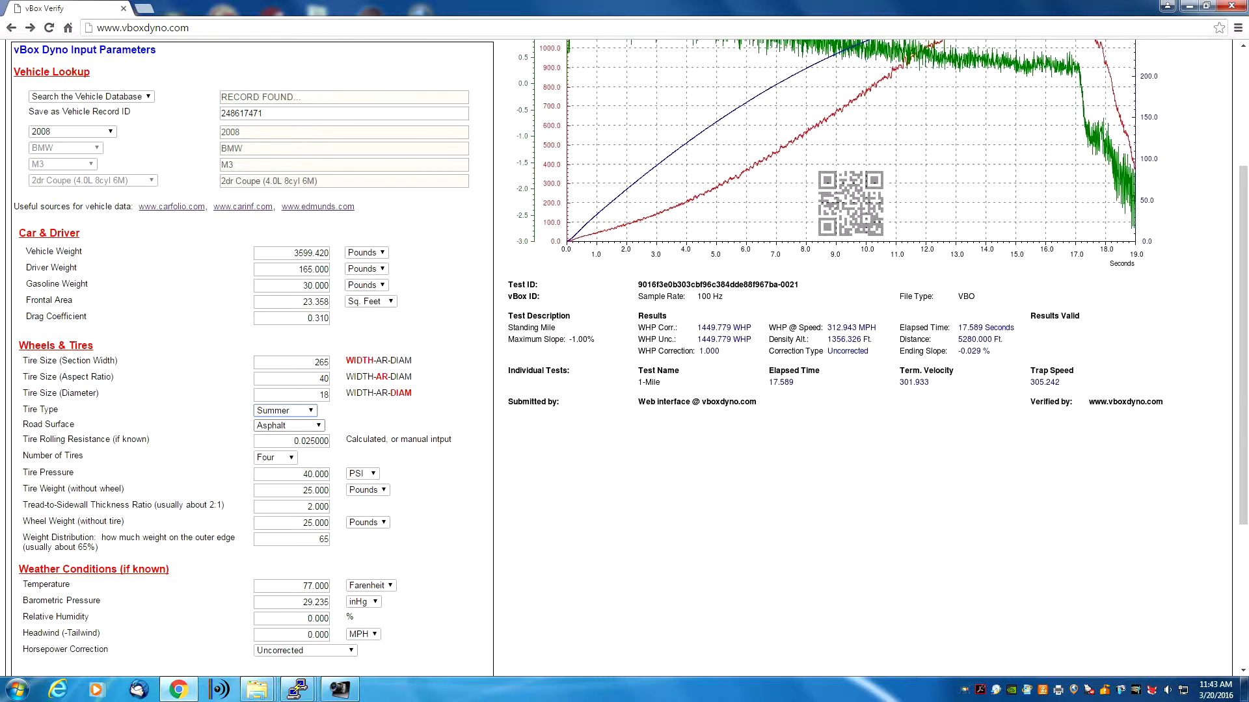
key("Tab")
key("alt+Down")
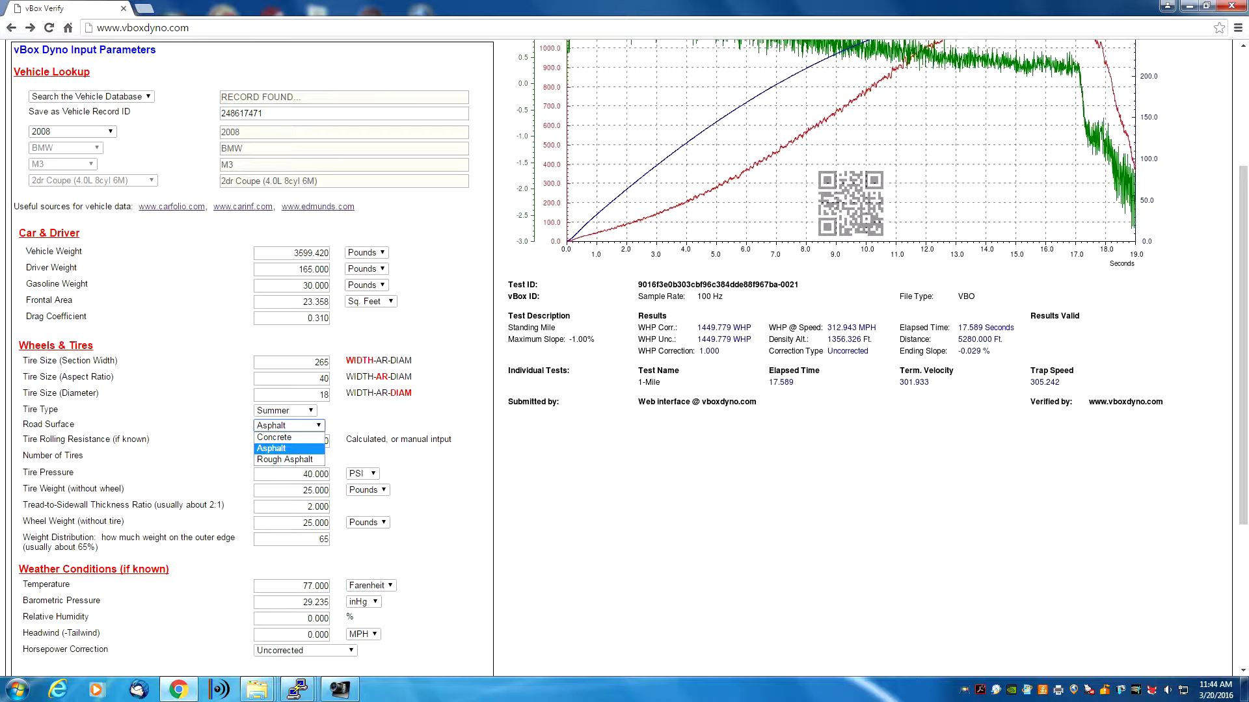
key("Return")
Step: Set the tire type to Performance in the wheel and tire parameters
key("shift+Tab")
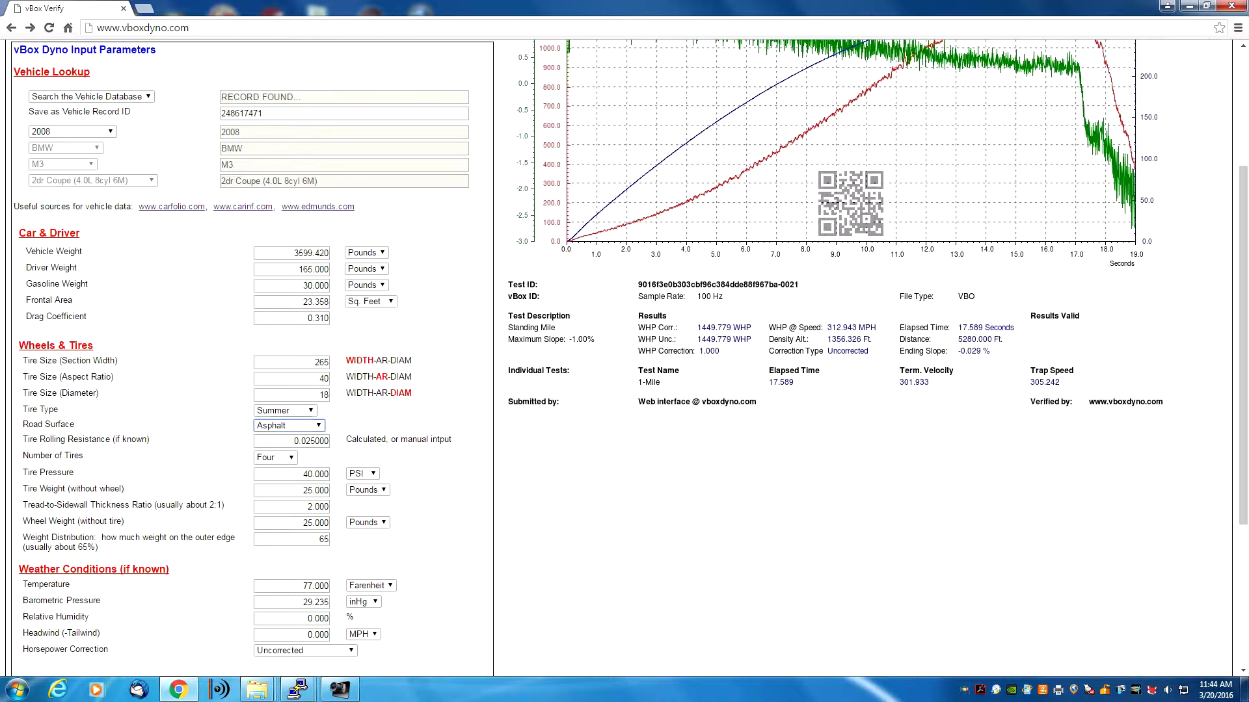
key("alt+Down")
key("Down")
key("Return")
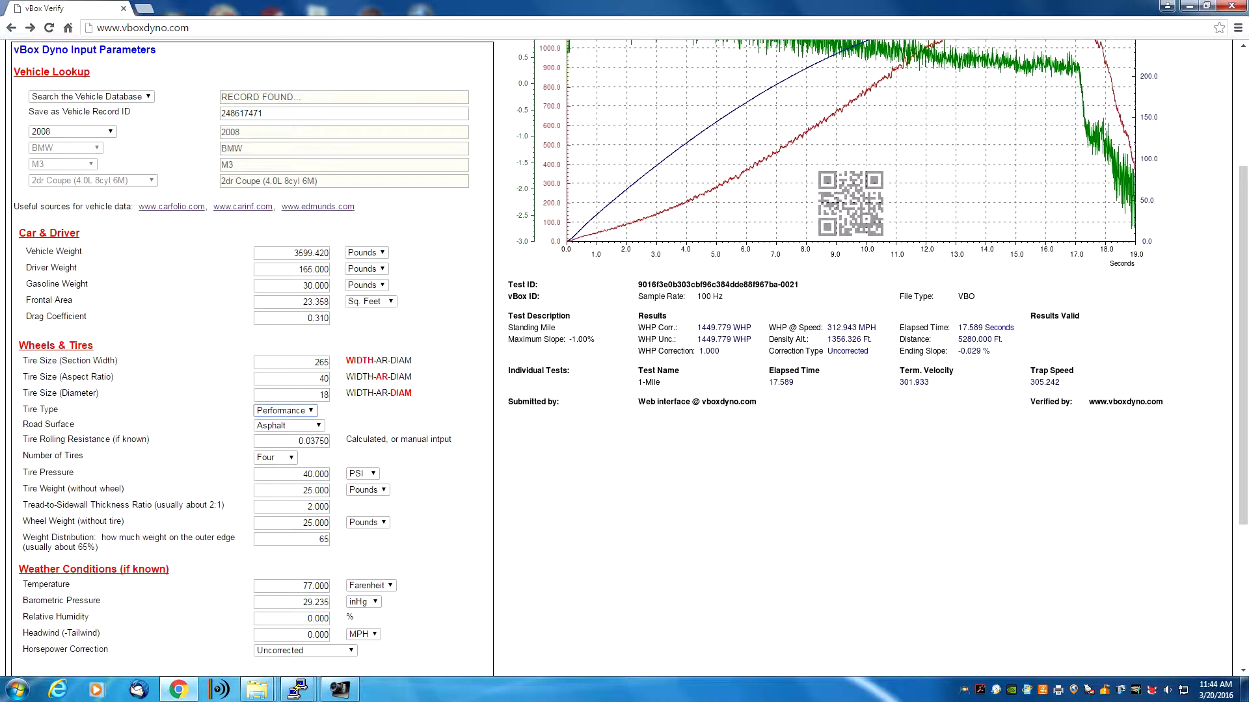
Step: Set the road surface to Concrete in the wheel and tire parameters
key("Tab")
key("alt+Down")
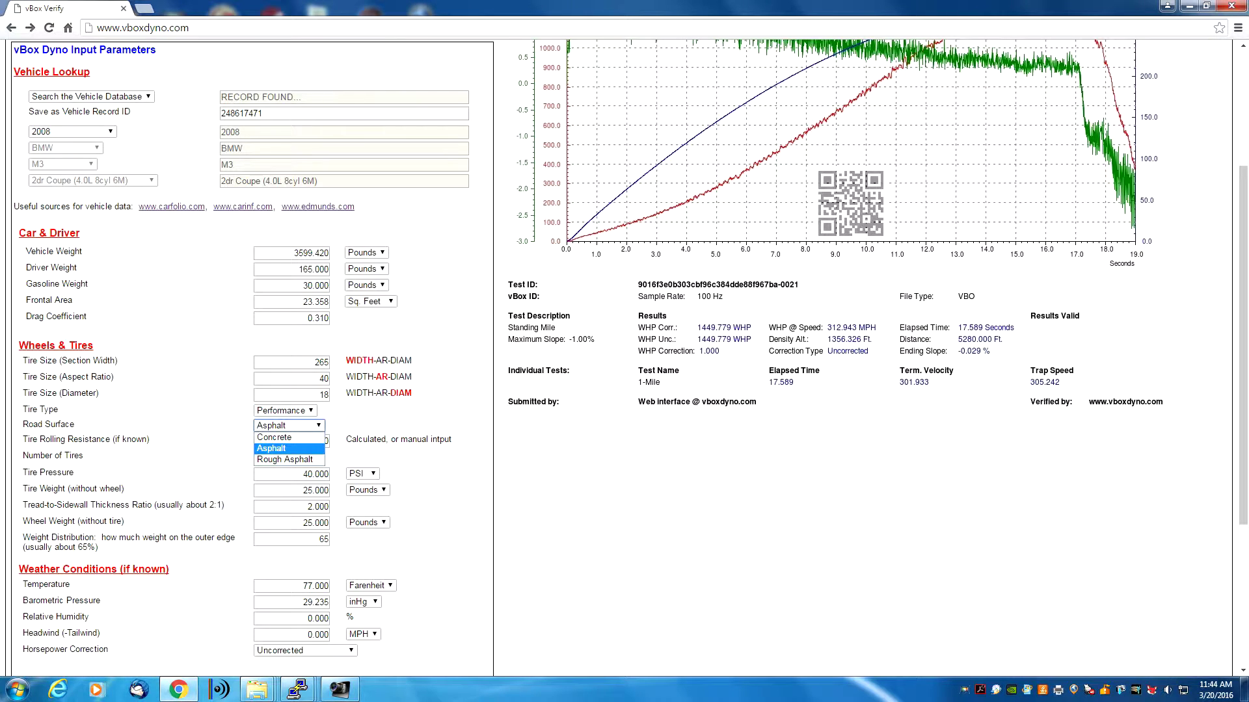
key("Up")
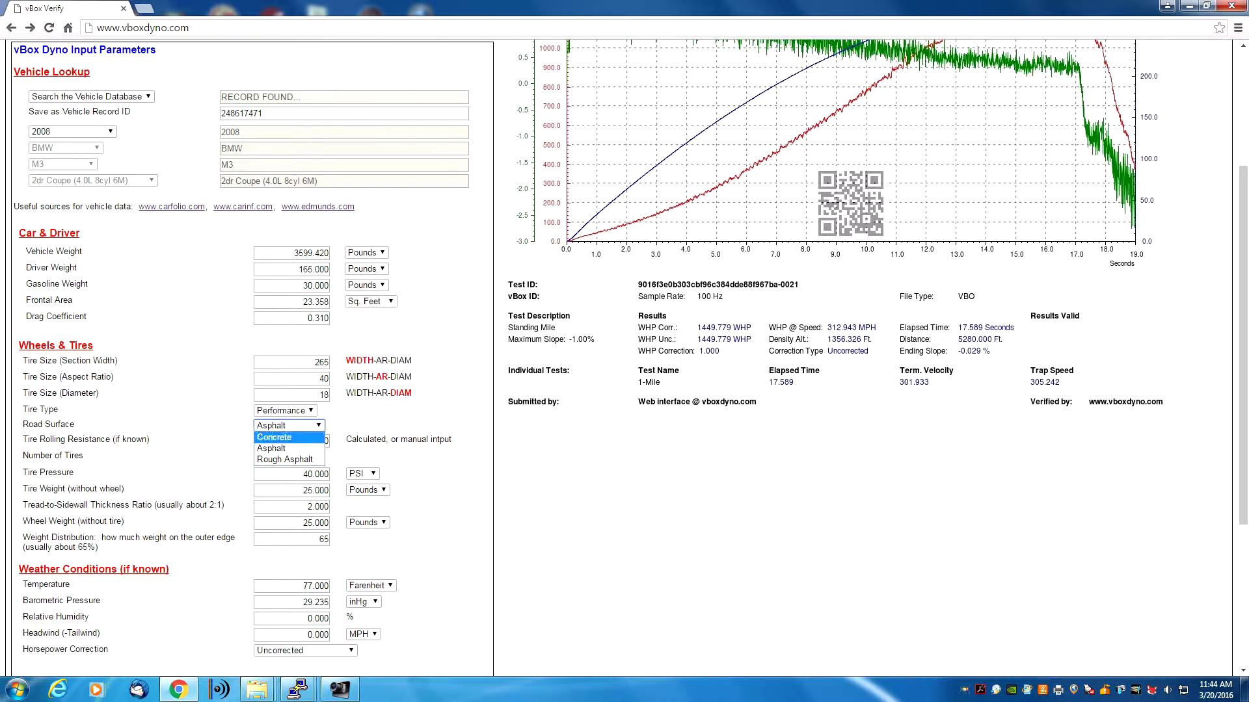
key("Return")
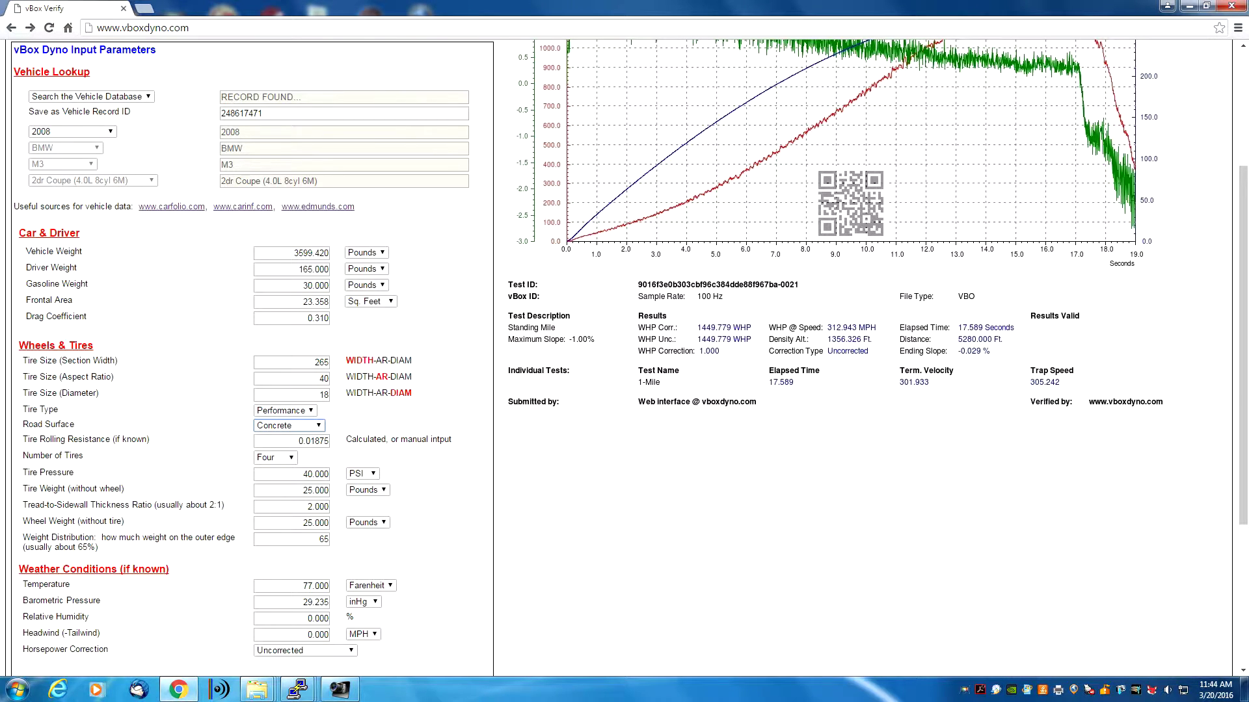
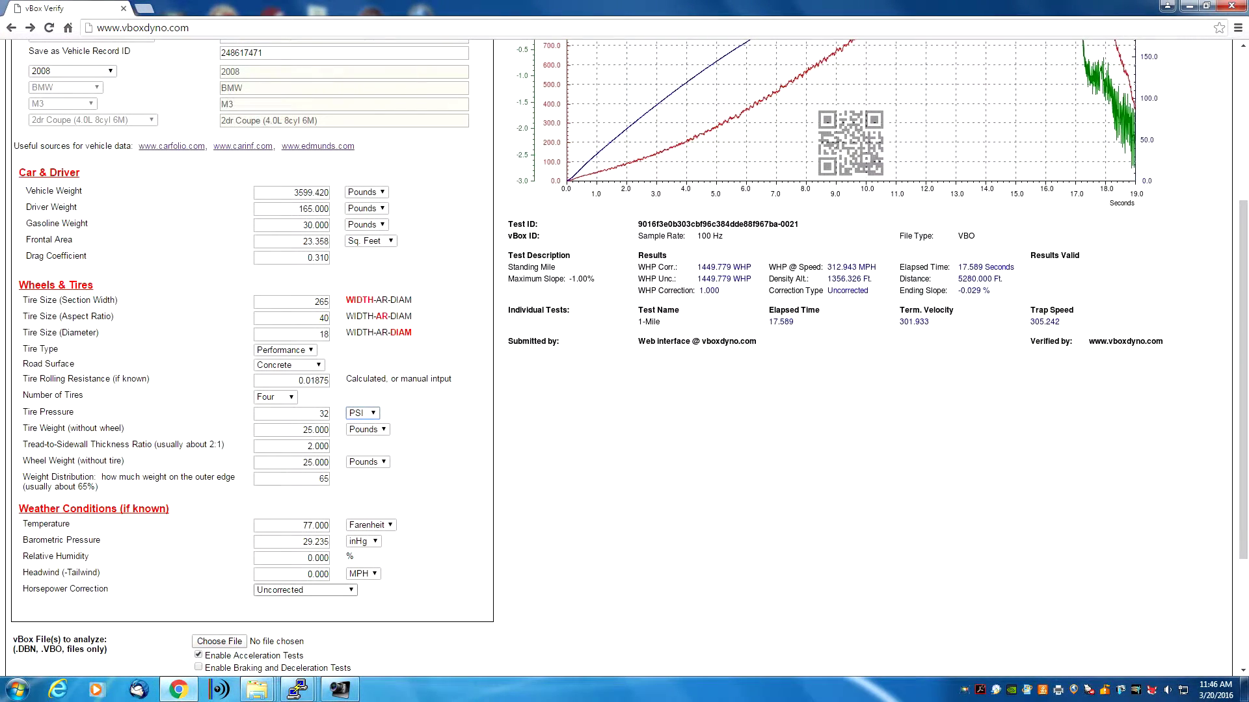
Step: Set the horsepower correction to SAE J1394 (2004) in the weather conditions
left_click(305, 590)
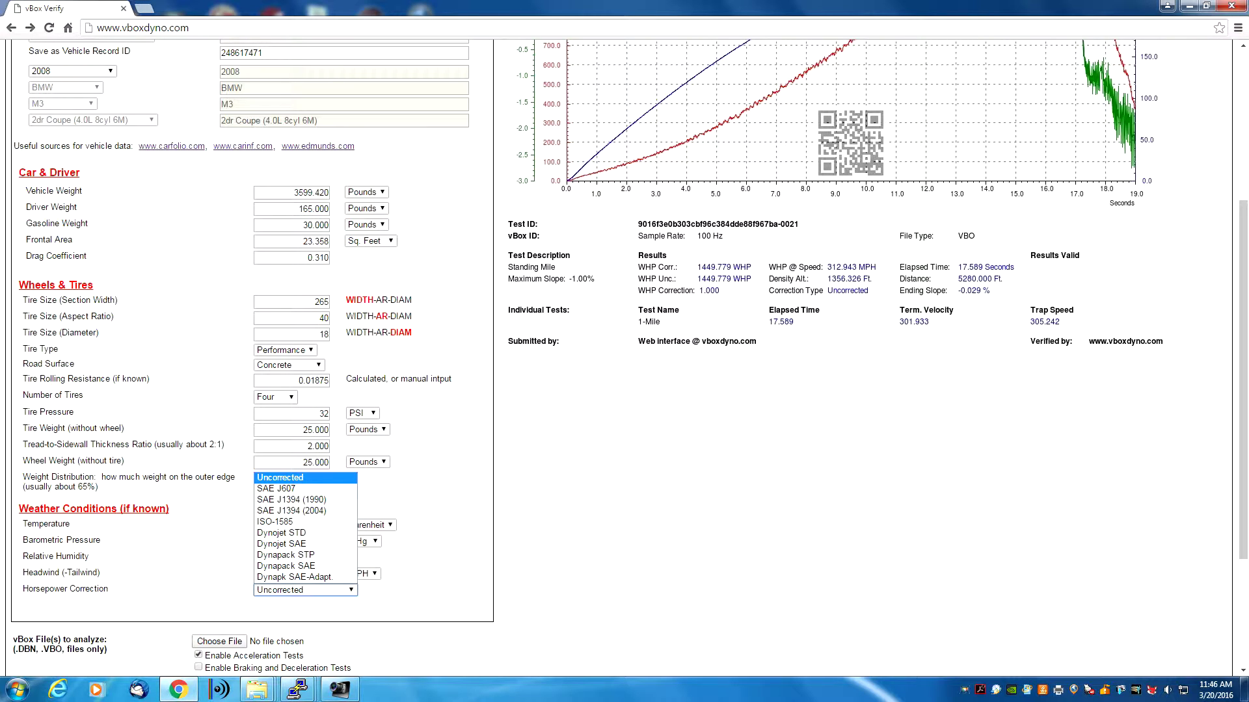
key("Escape")
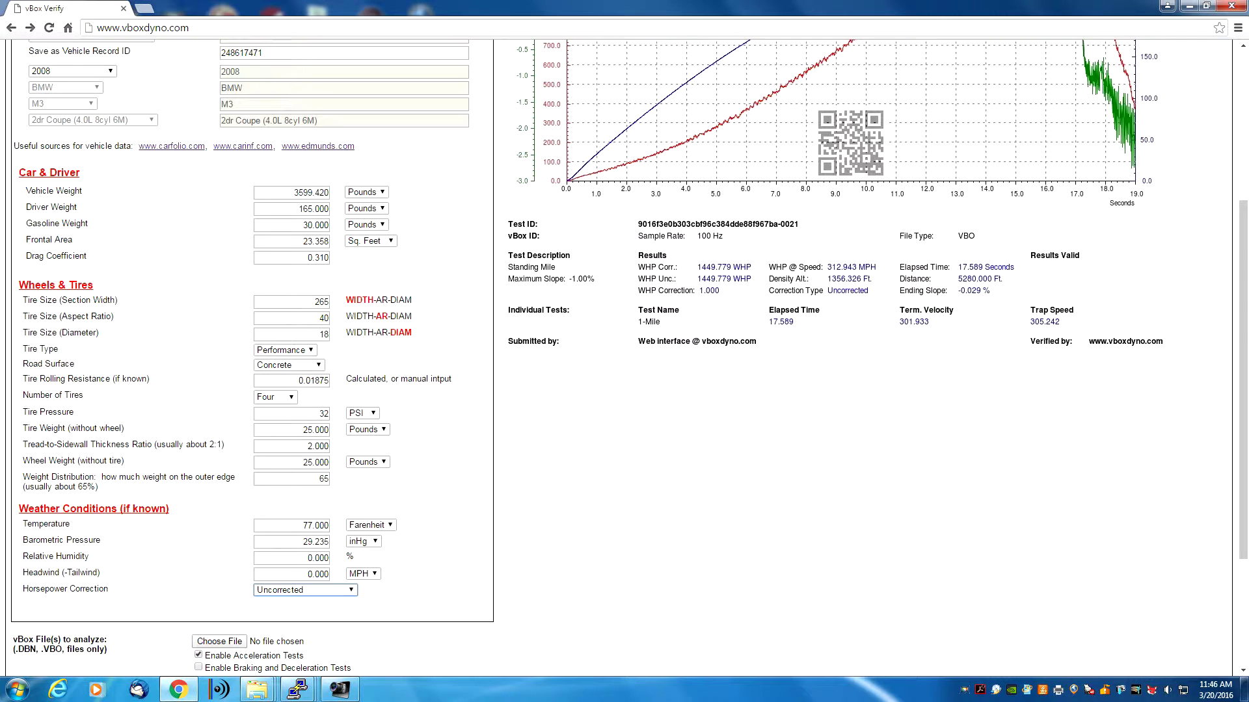
key("alt+Down")
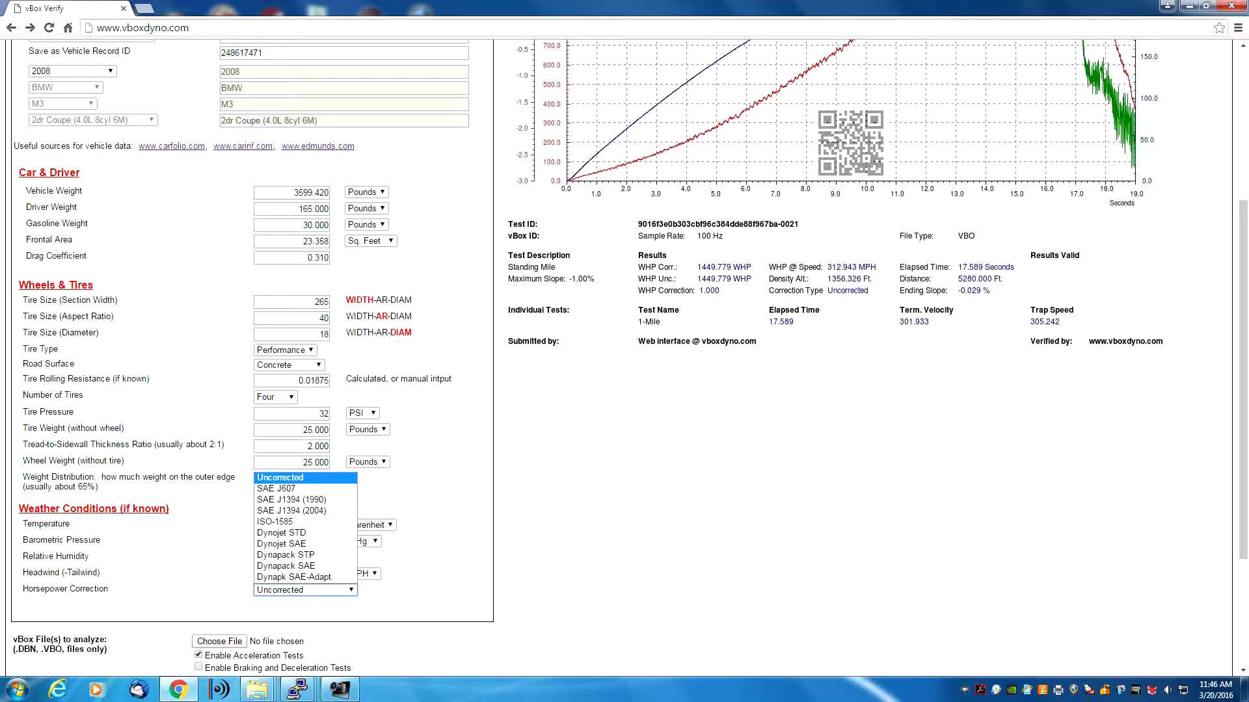
key("Down")
key("Down")
key("Return")
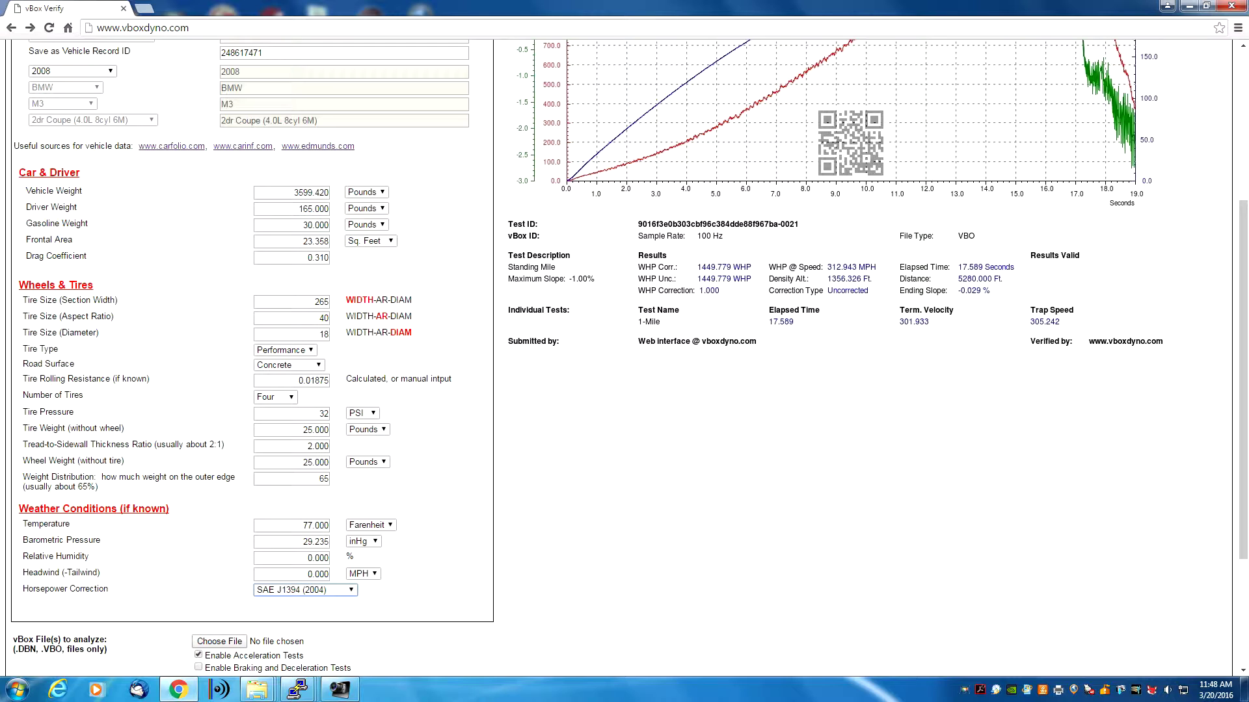
key("alt+Down")
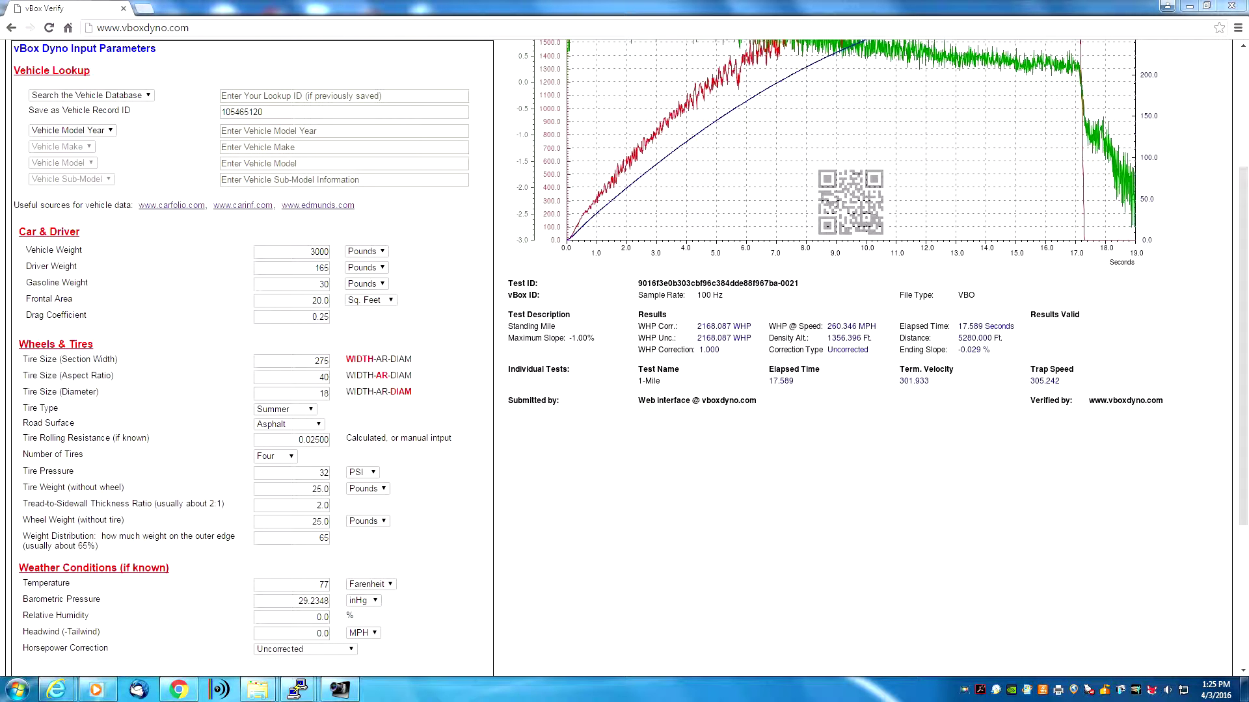
Step: Switch the vehicle lookup to searching by vehicle record ID and load the saved record MMile-03
left_click(91, 95)
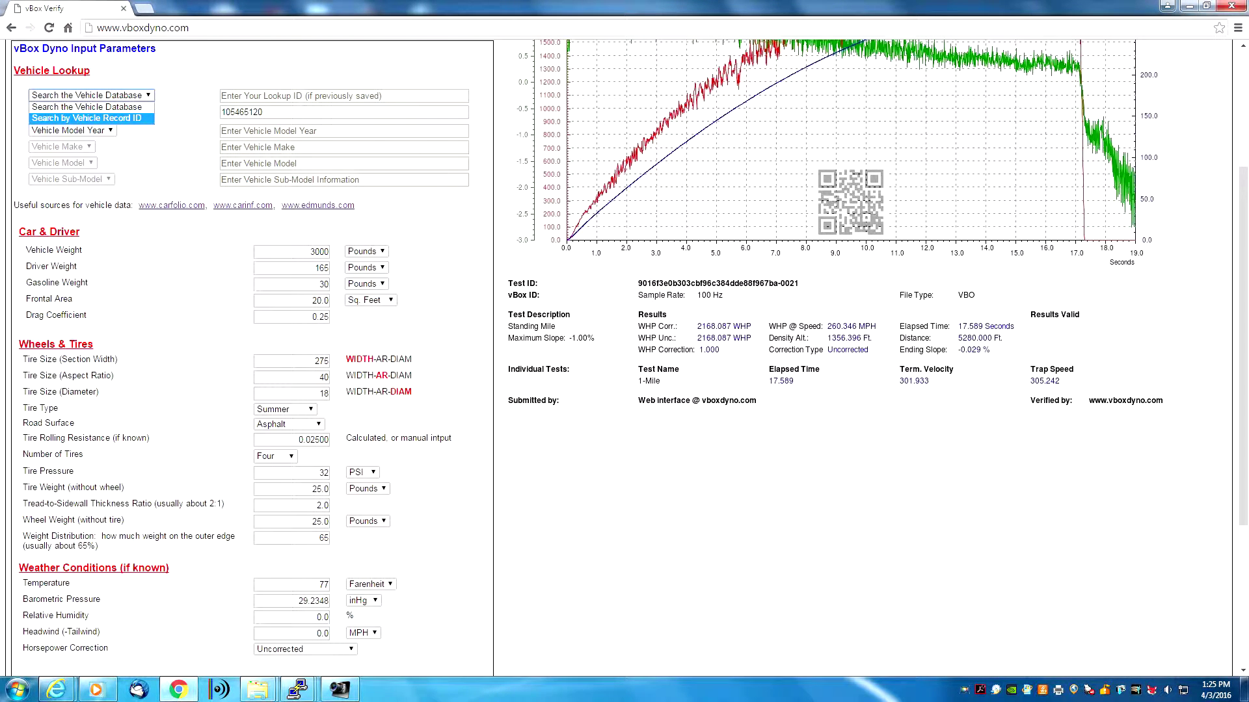
key("Return")
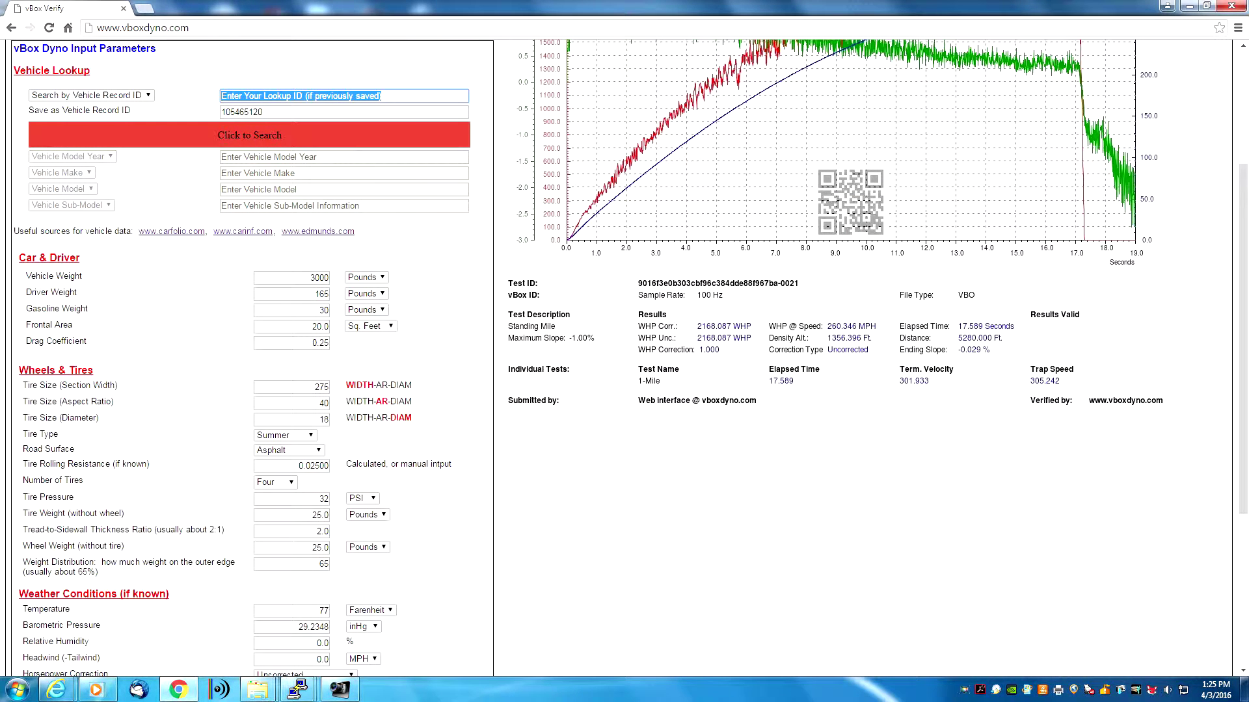
type("MMile-03")
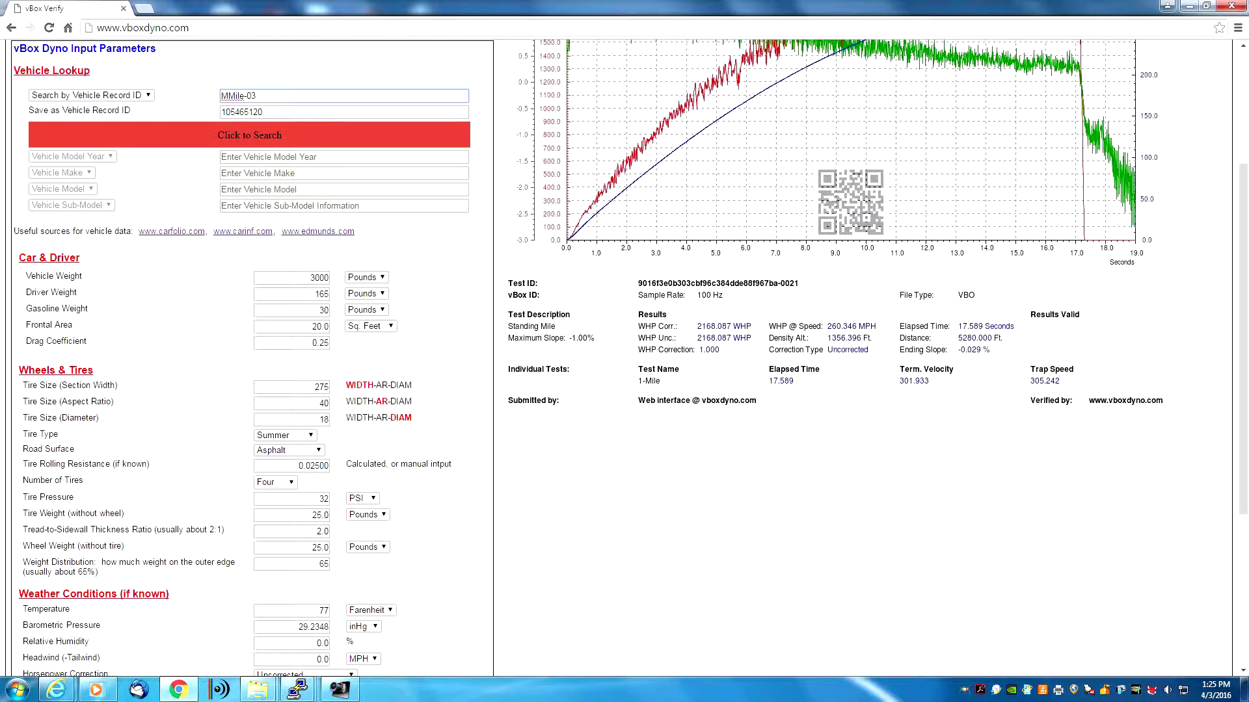
key("Return")
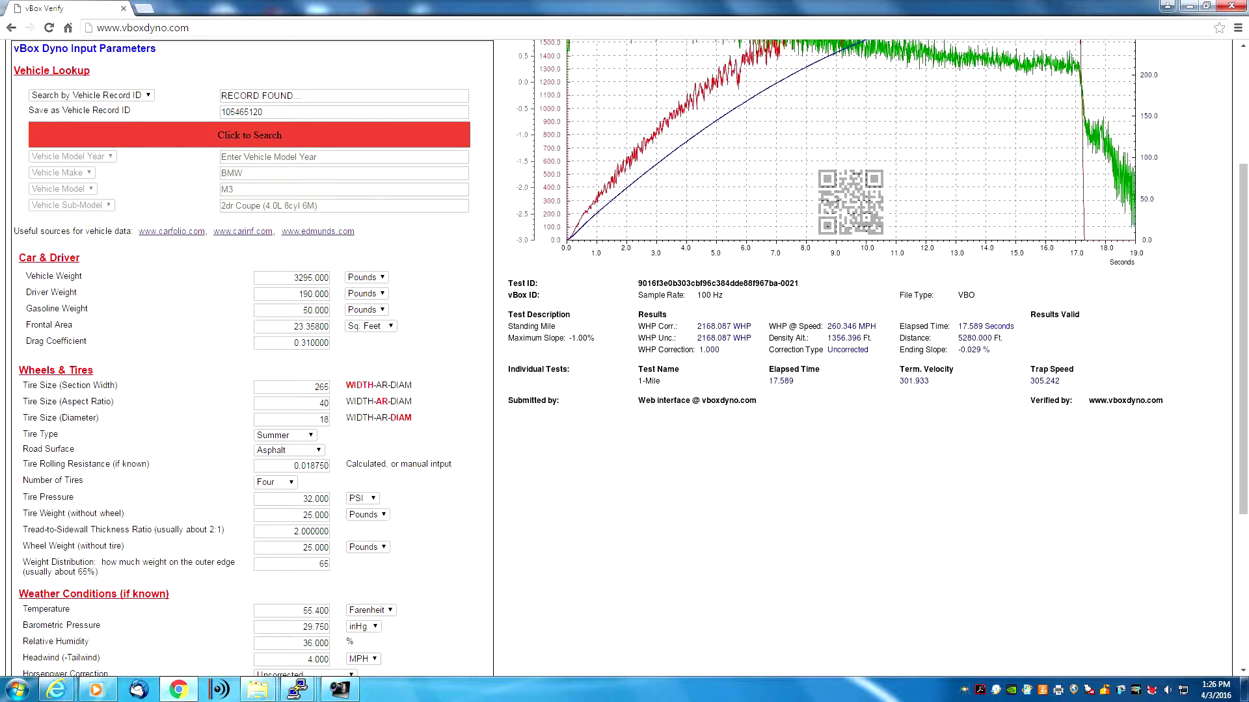
left_click_drag(1242, 338, 1242, 487)
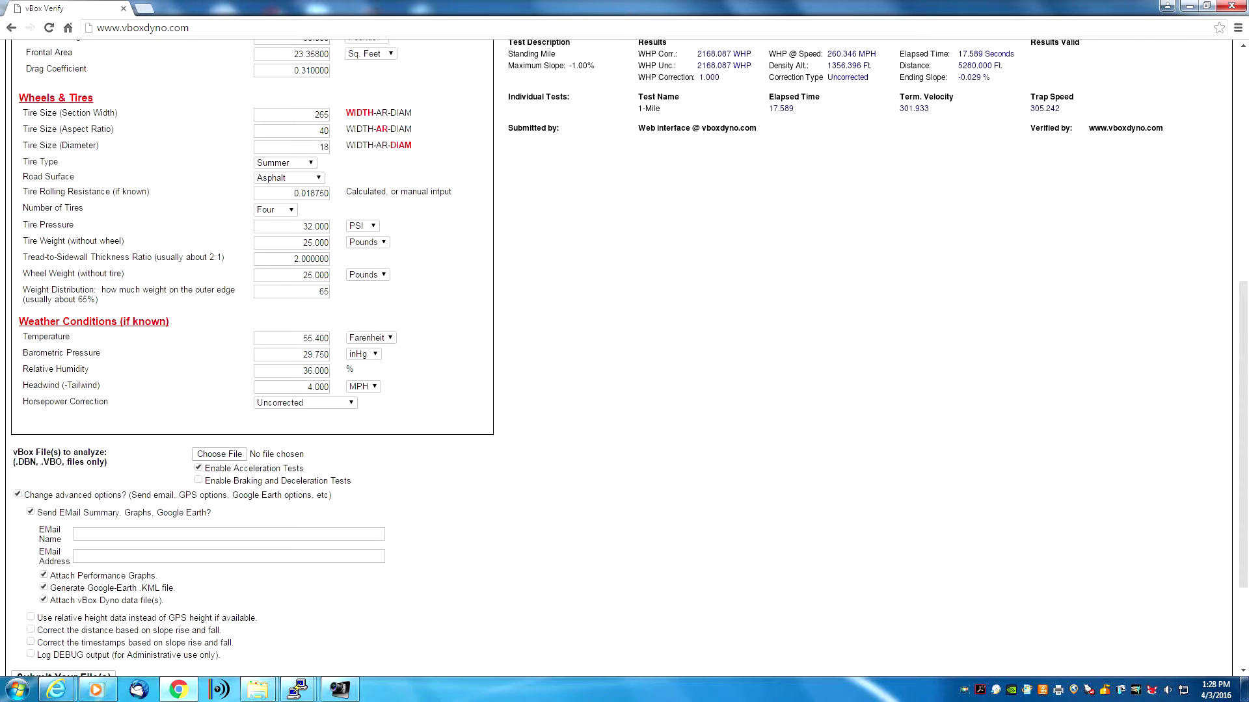
scroll(624, 358, "down", 3)
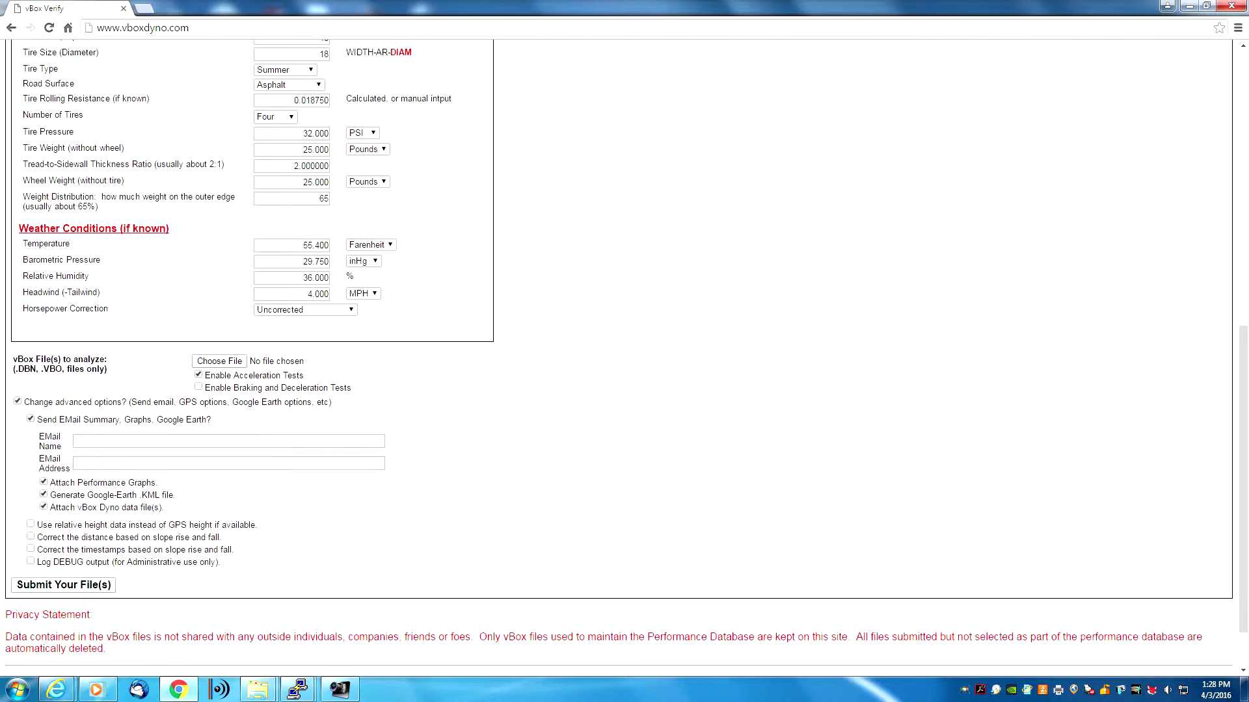